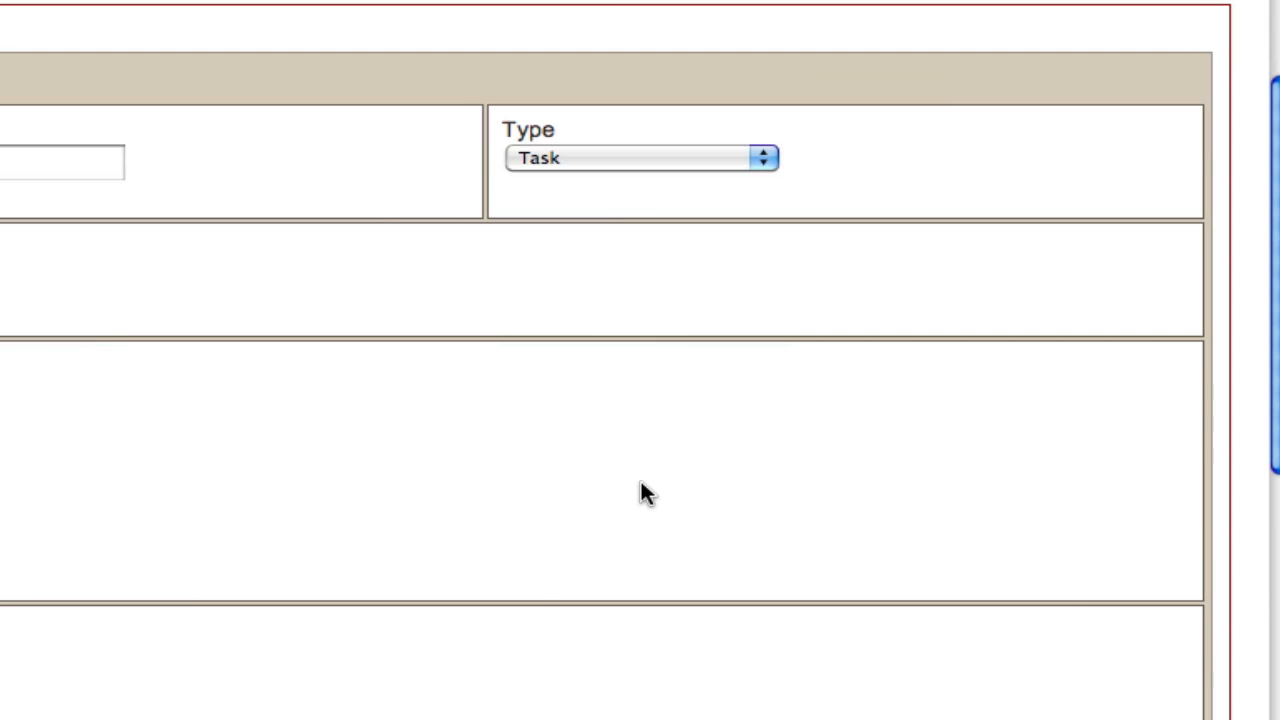
- Set the task's type to Email Notification and enable its On Create notification
left_click(621, 161)
left_click(622, 178)
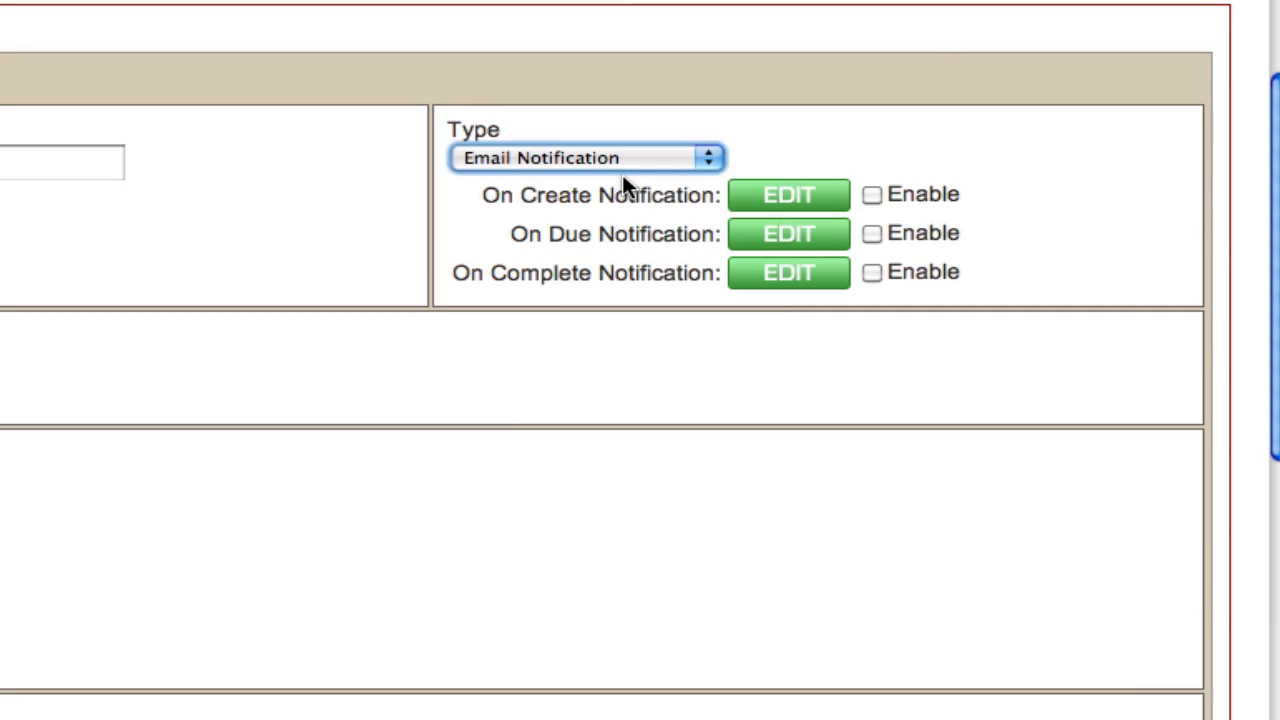
left_click(607, 190)
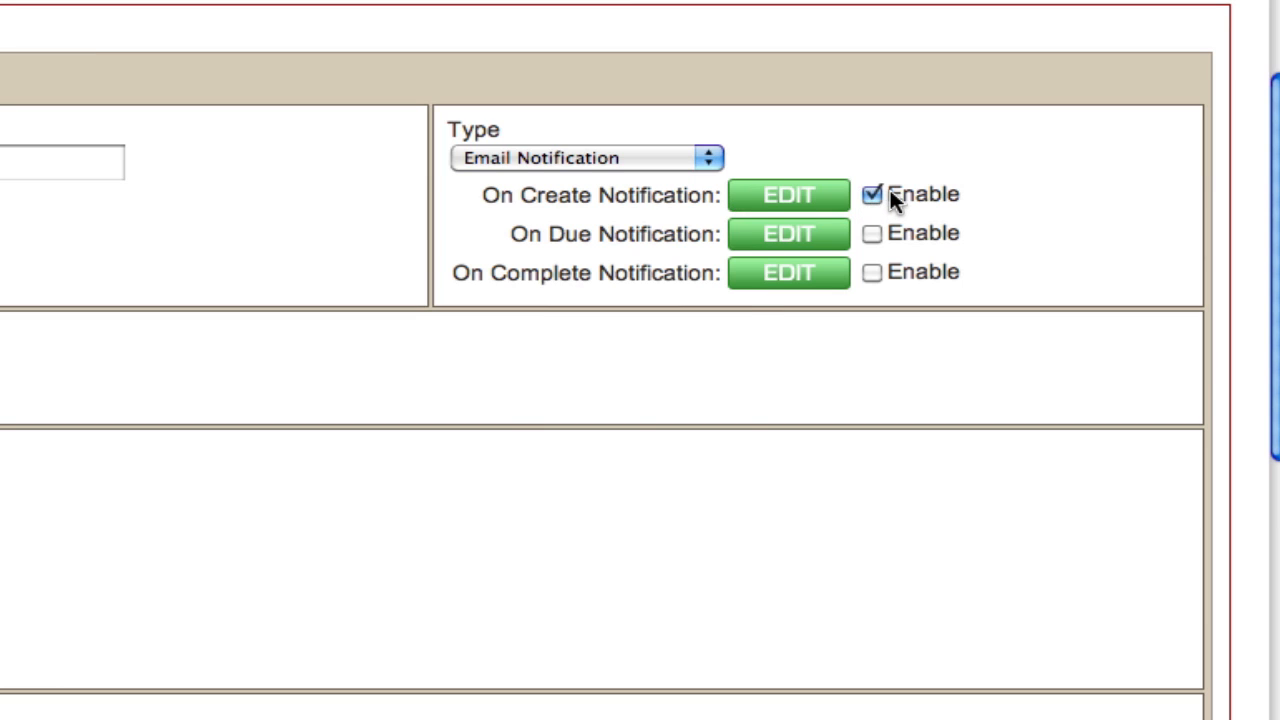
- Address the On Create notification to the recipient's e-mail address plus the %assigned_agent_email% and %eviction_attorney_email% macros, separated by commas
left_click(810, 198)
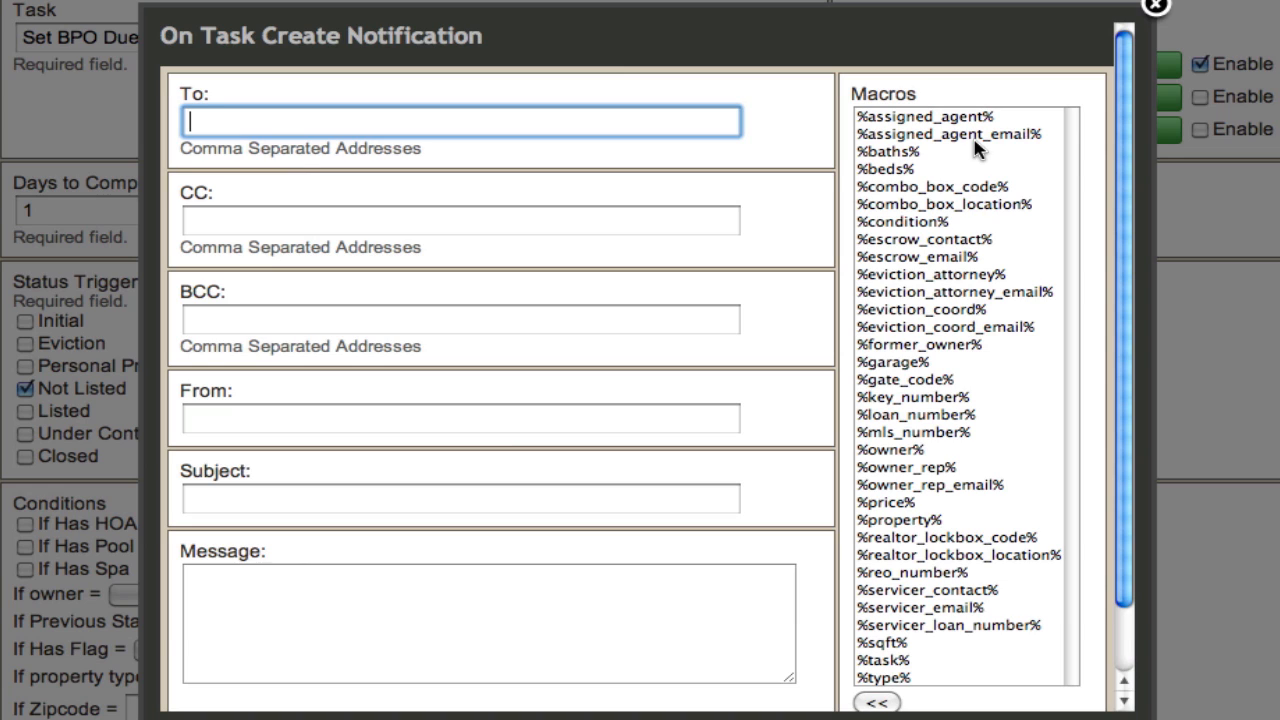
type("me@me.com,")
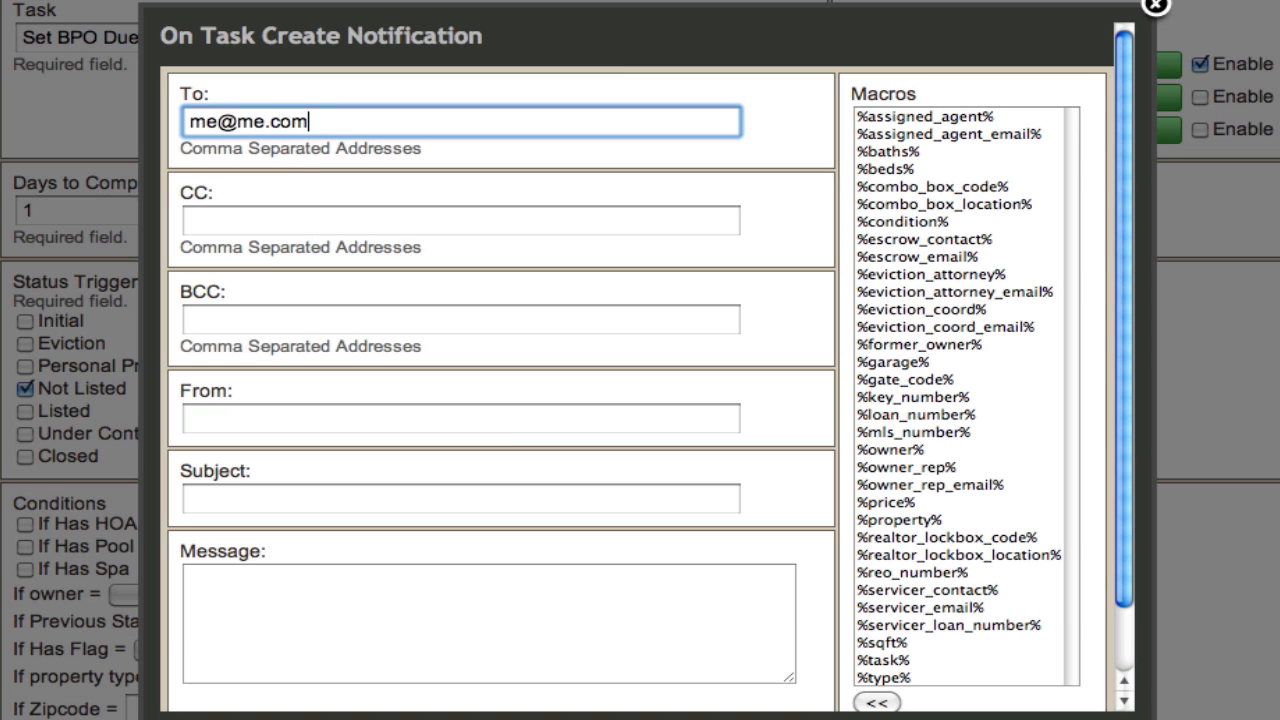
double_click(986, 134)
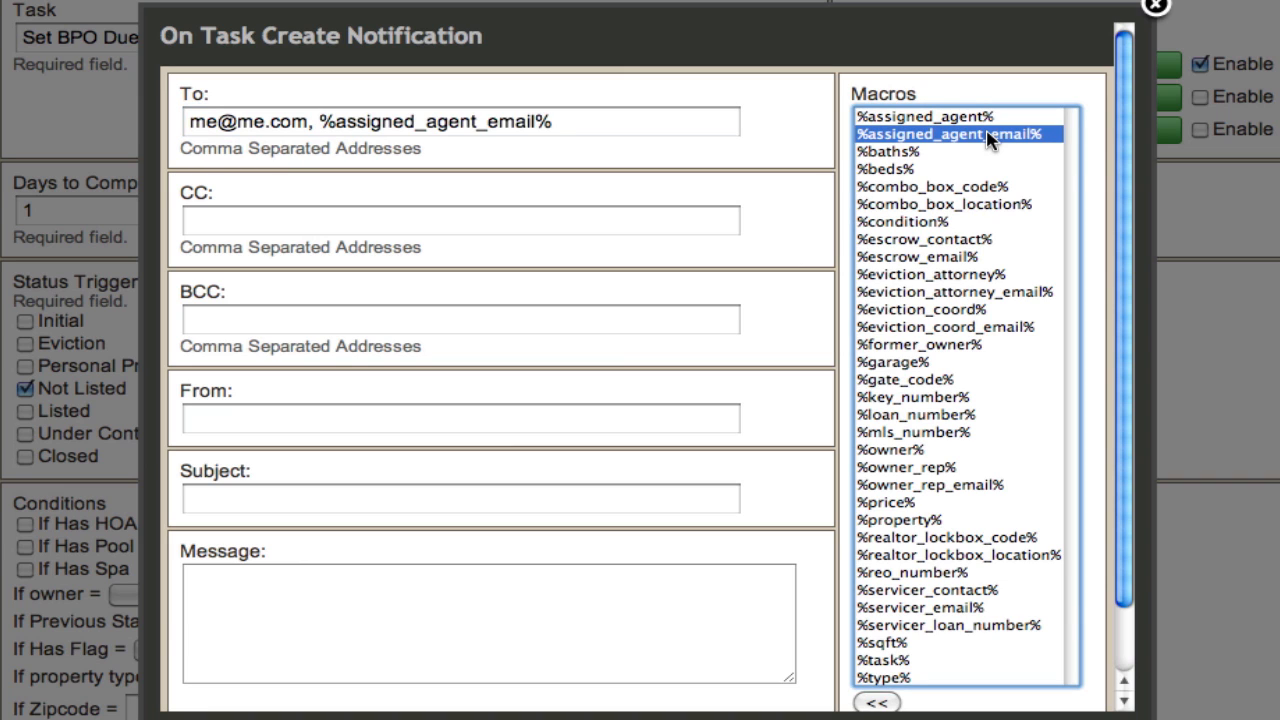
left_click(669, 123)
type(",")
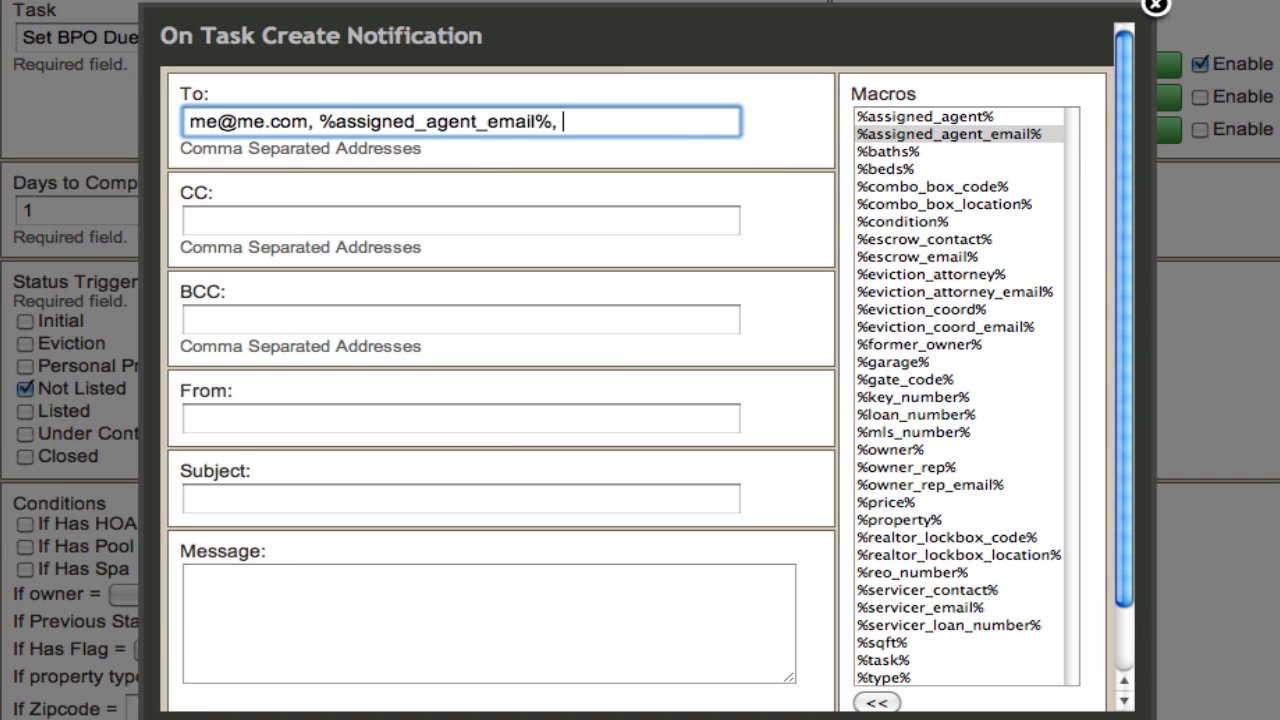
double_click(918, 292)
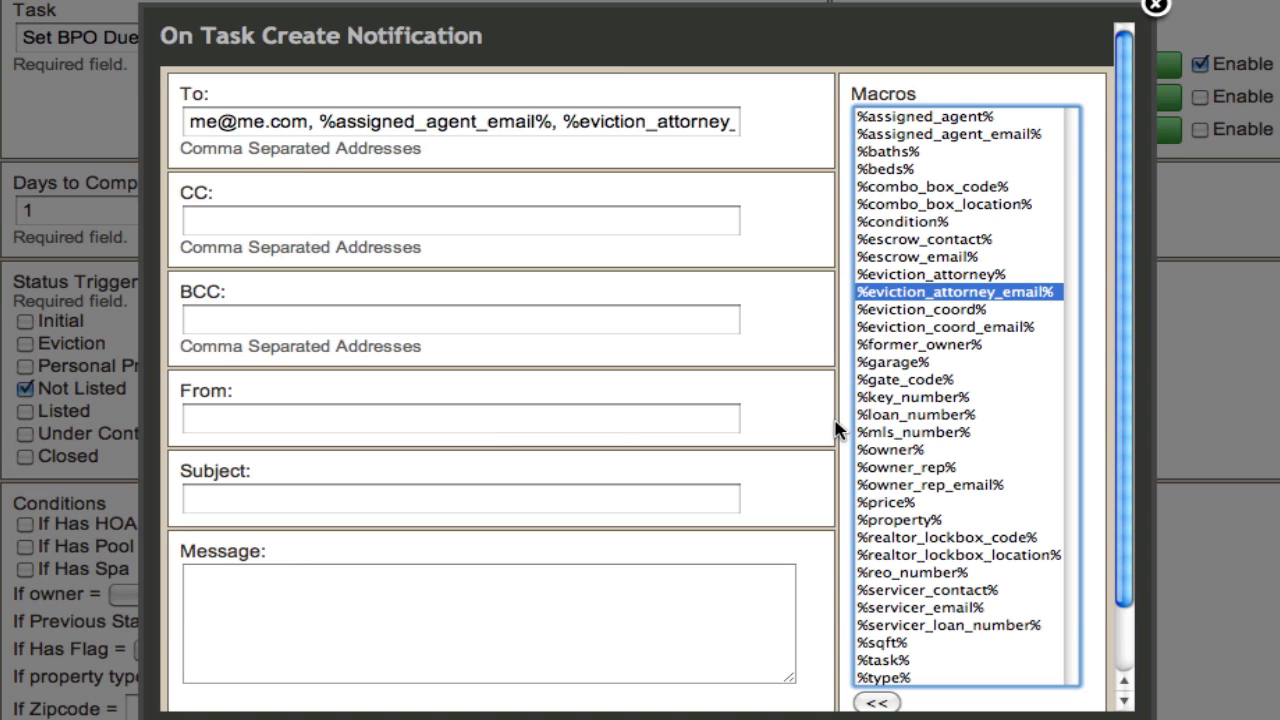
- Set the On Create notification's subject to "Set BPO Due Date for - %property%", inserting the property macro
left_click(620, 428)
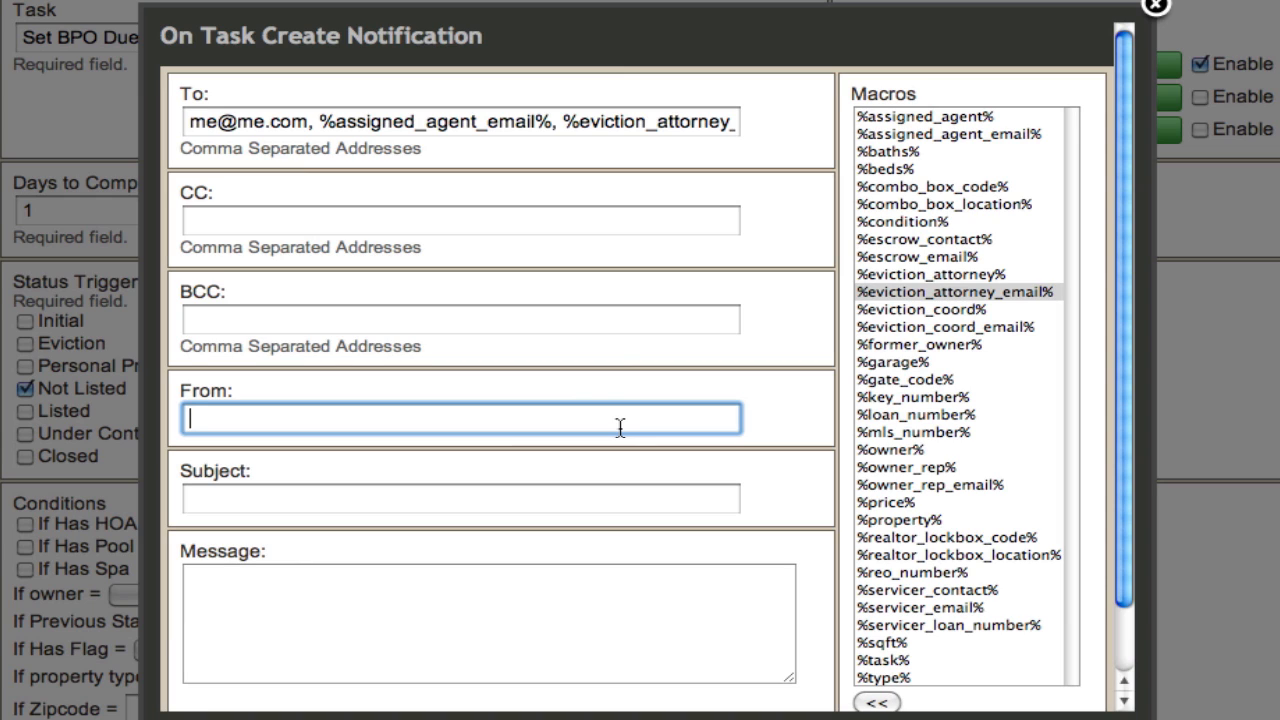
left_click(476, 500)
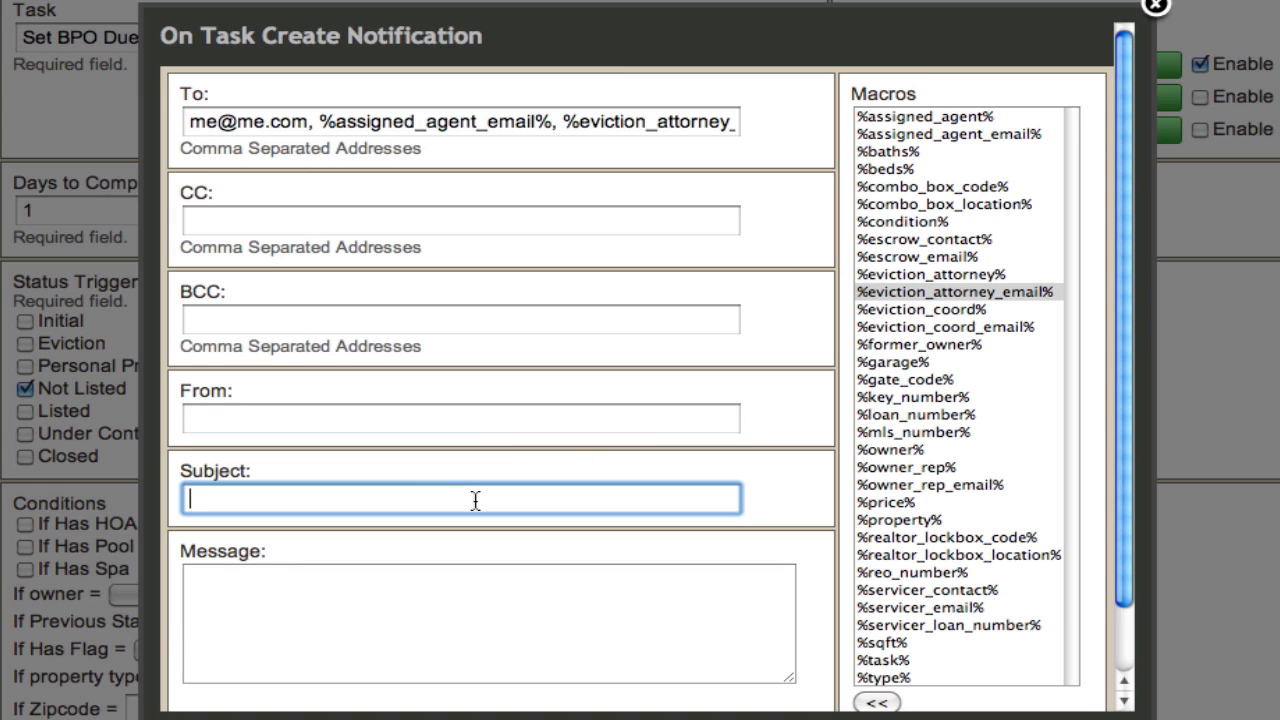
type("Set BPO Due")
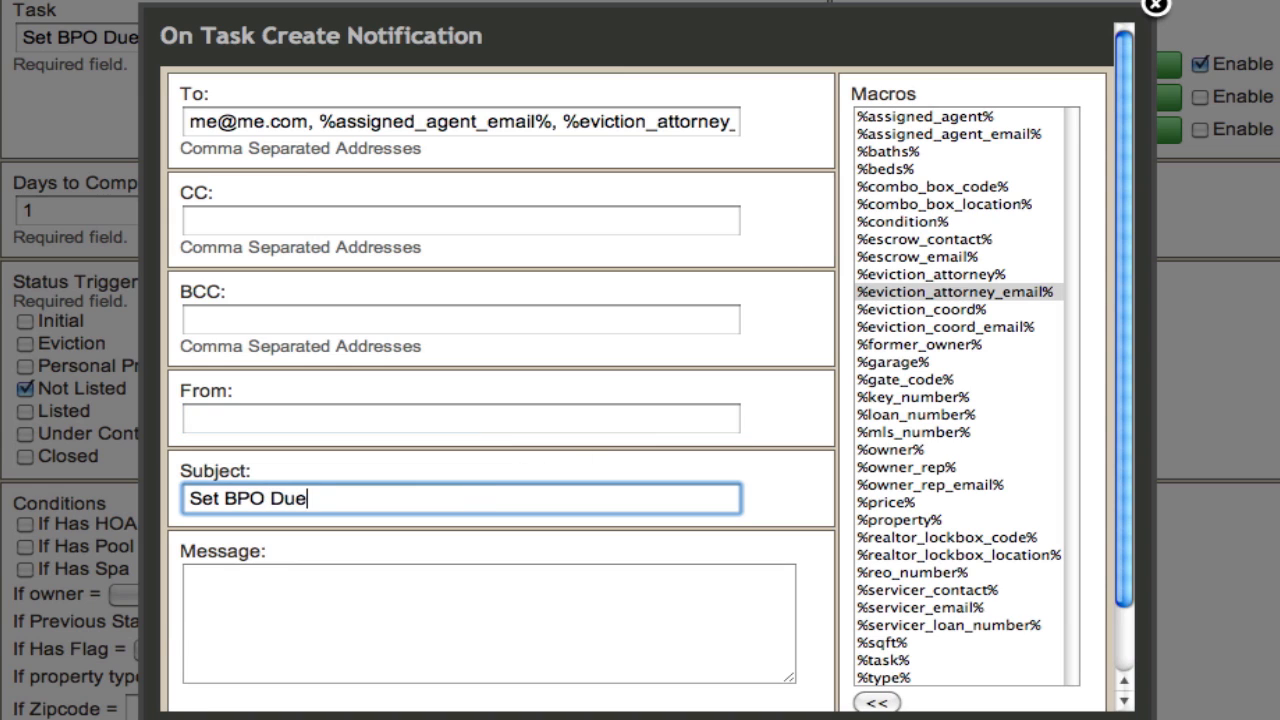
type(" Date for")
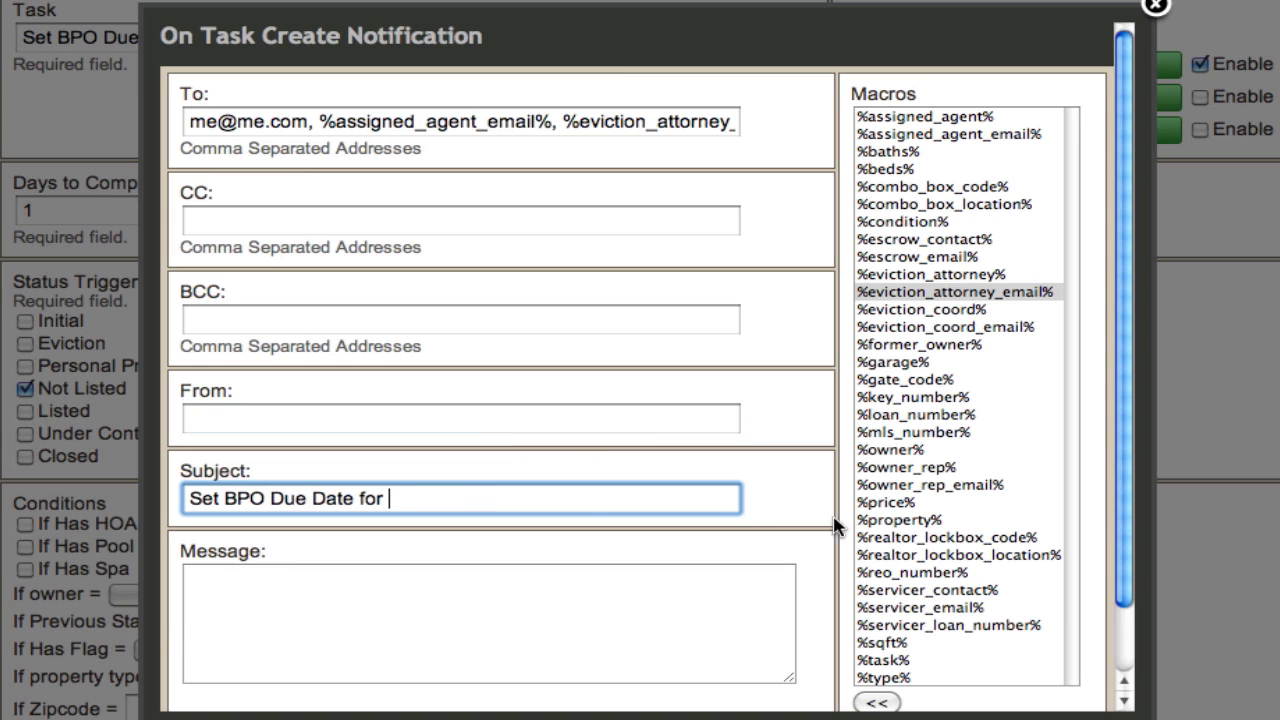
double_click(908, 520)
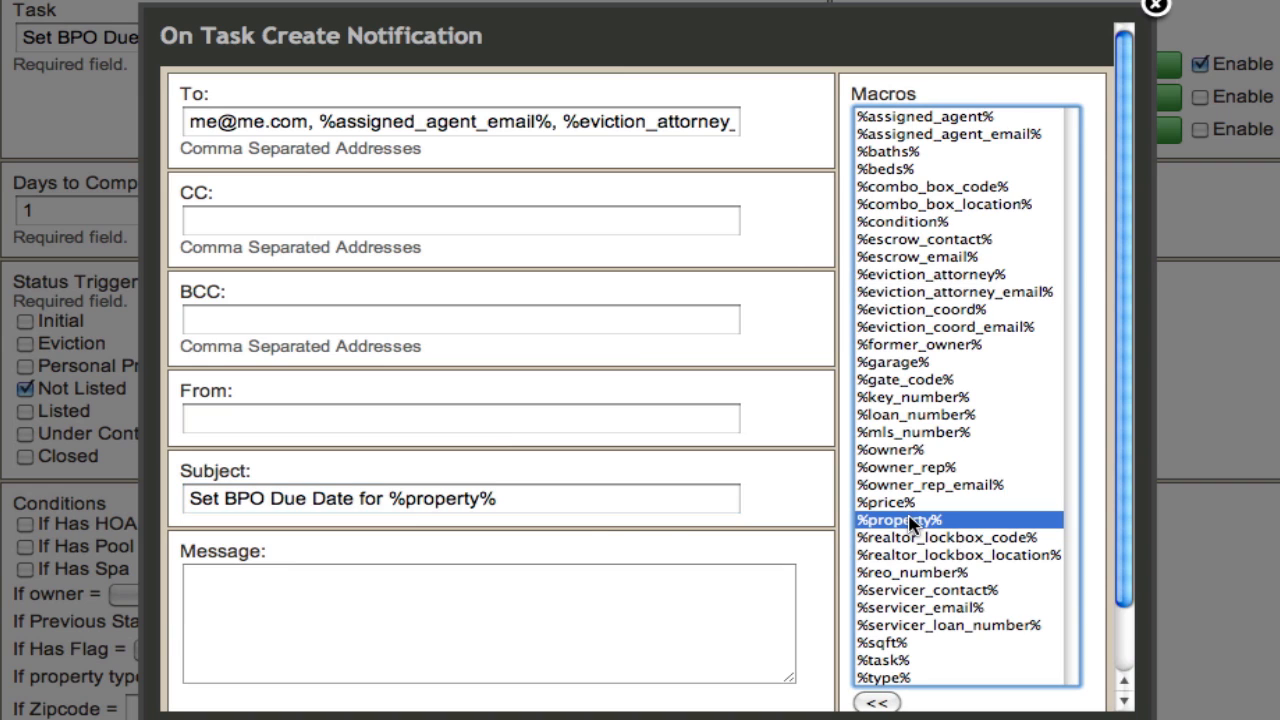
left_click(385, 503)
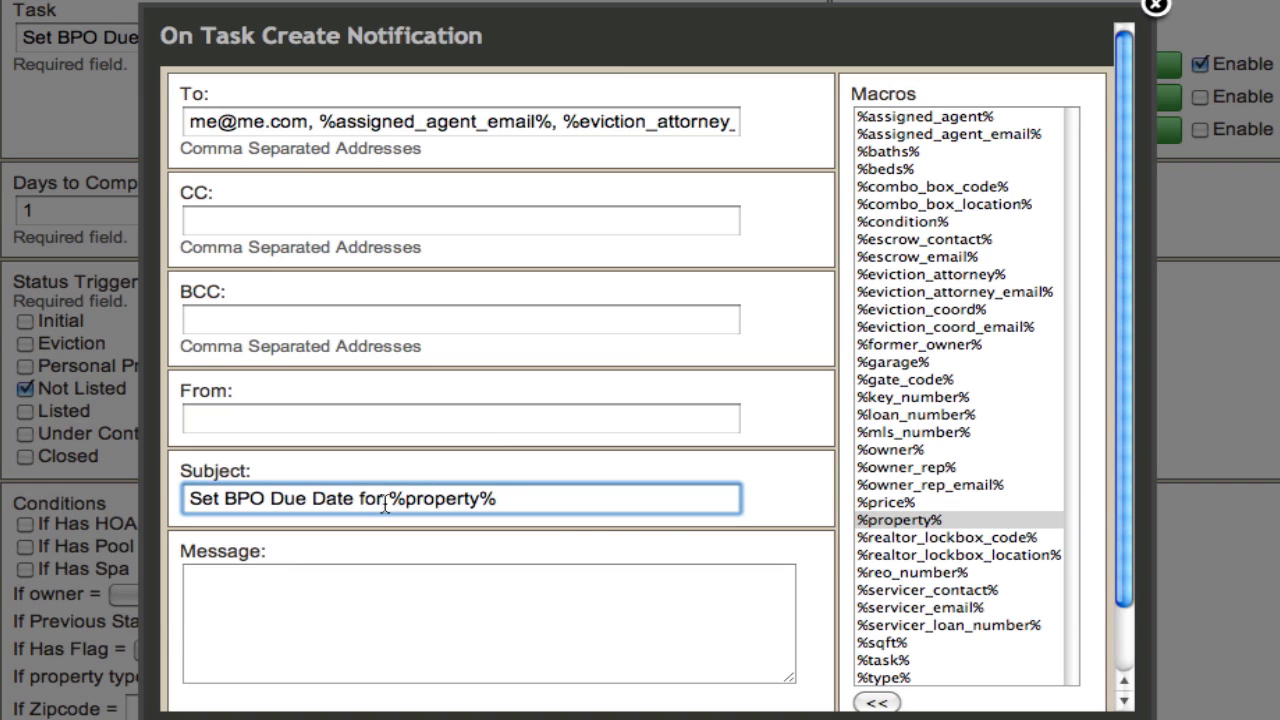
type("-")
key("BackSpace")
key("BackSpace")
type("-")
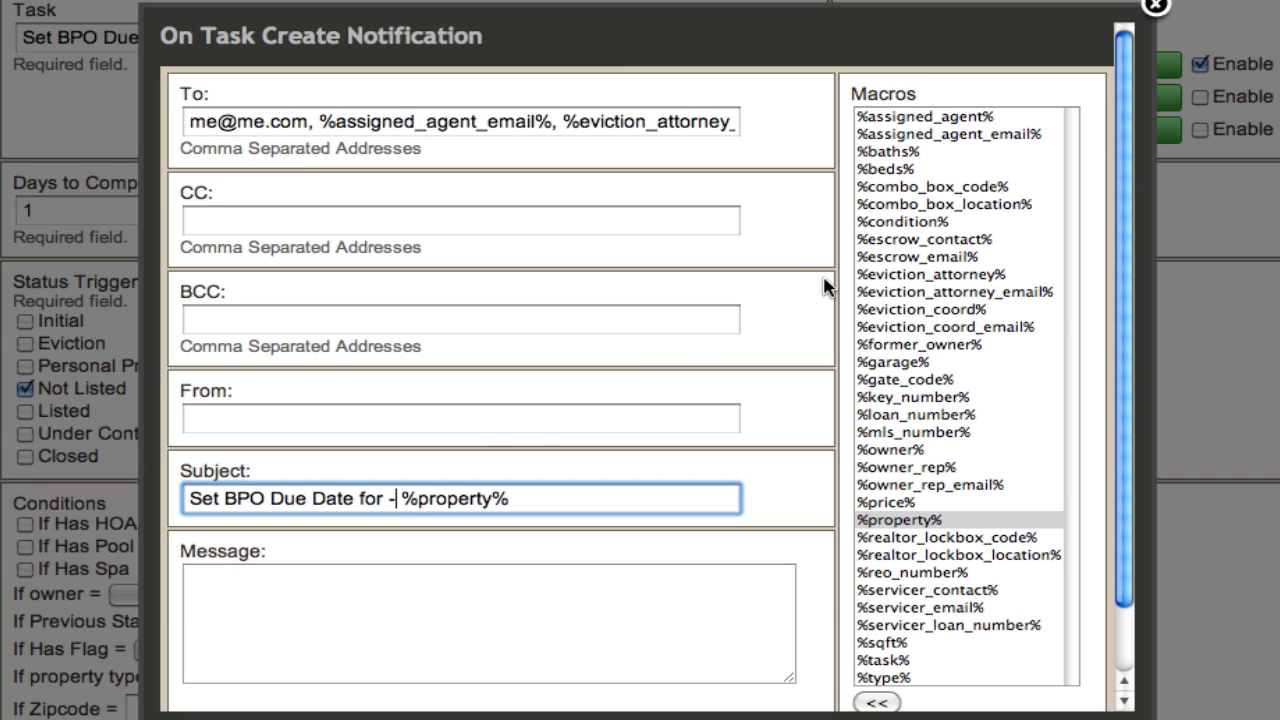
- Copy the On Create notification's contents for reuse and submit the notification
left_click_drag(1123, 343, 1125, 425)
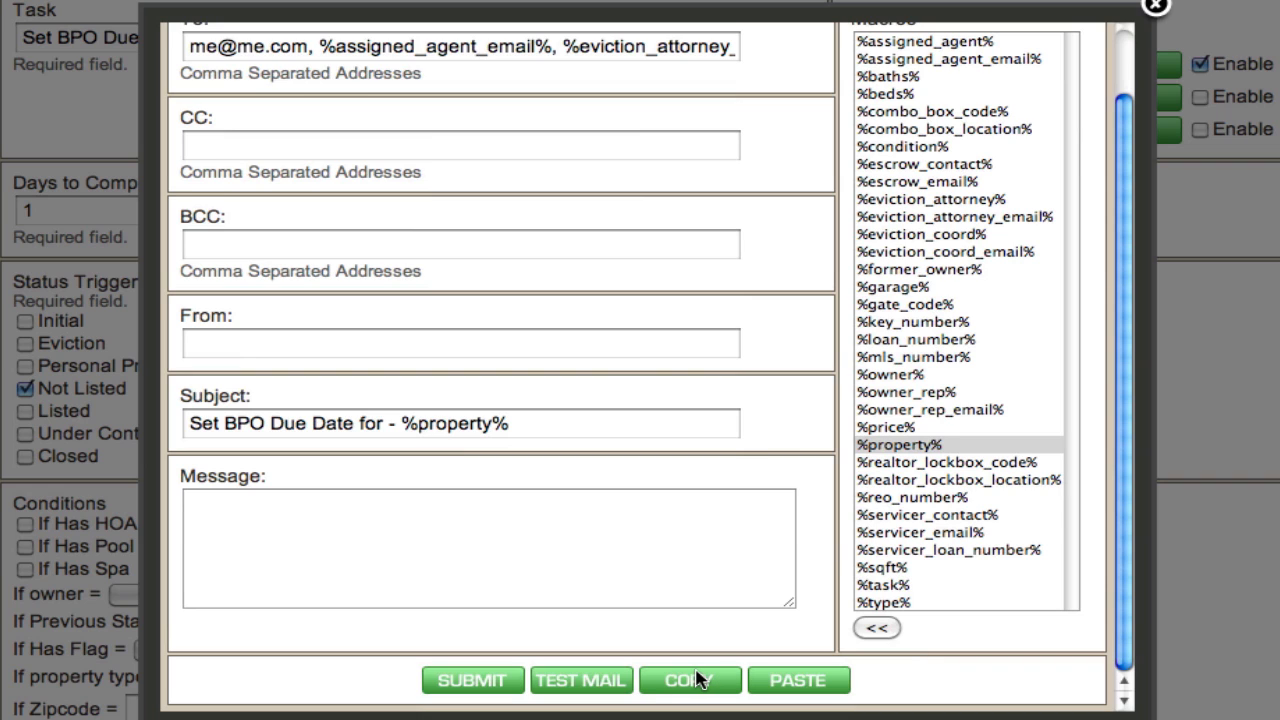
scroll(697, 680, "up", 1)
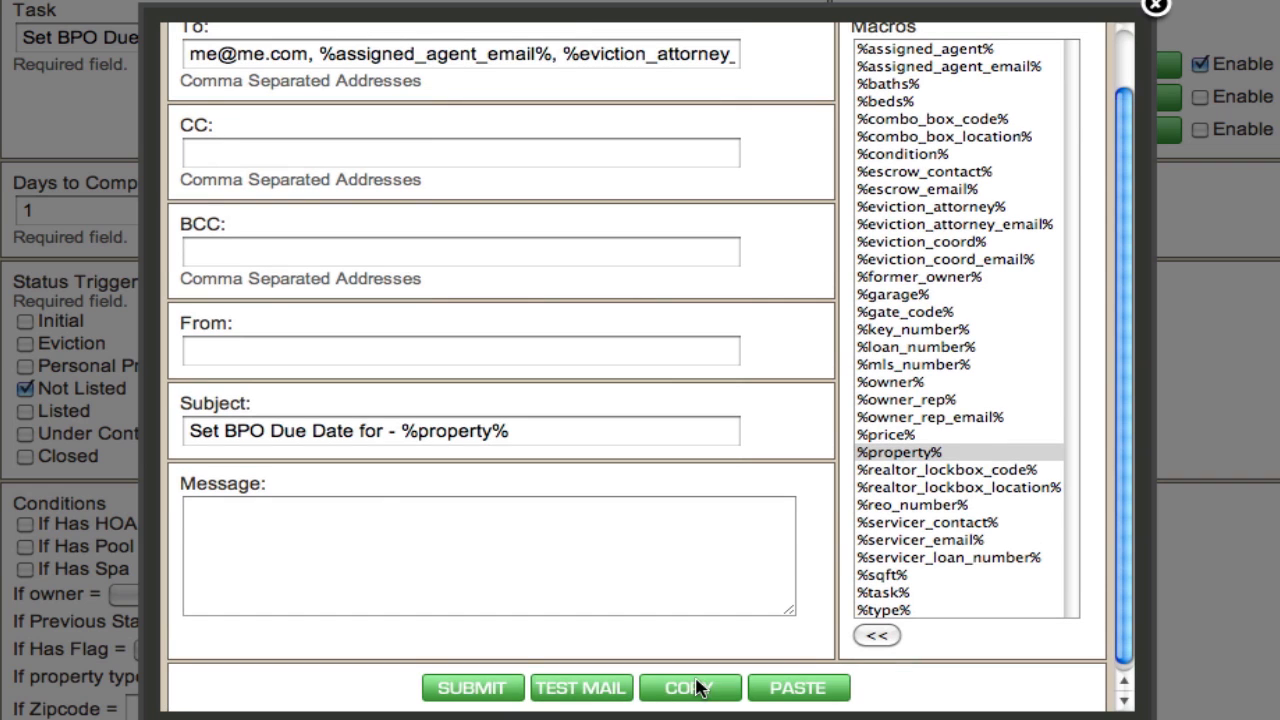
left_click(500, 689)
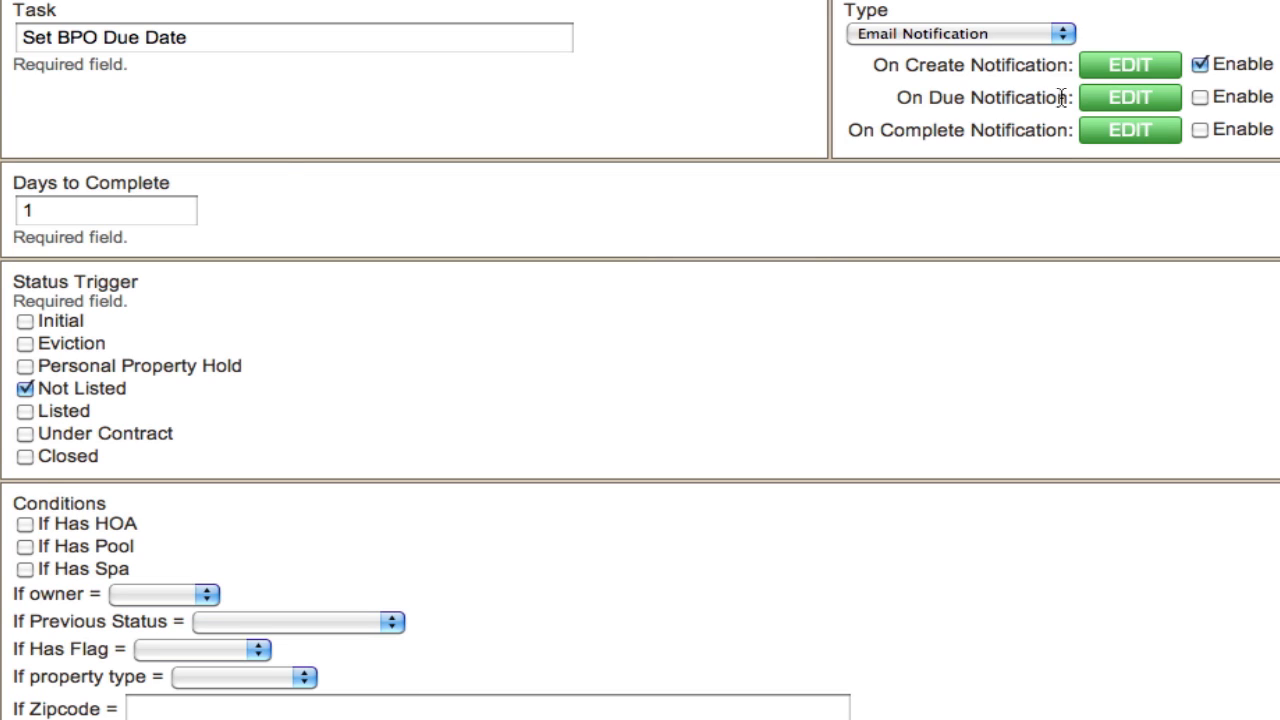
- Change the task's type to Task & Email Notification and enable the On Due and On Complete notifications
left_click(1030, 34)
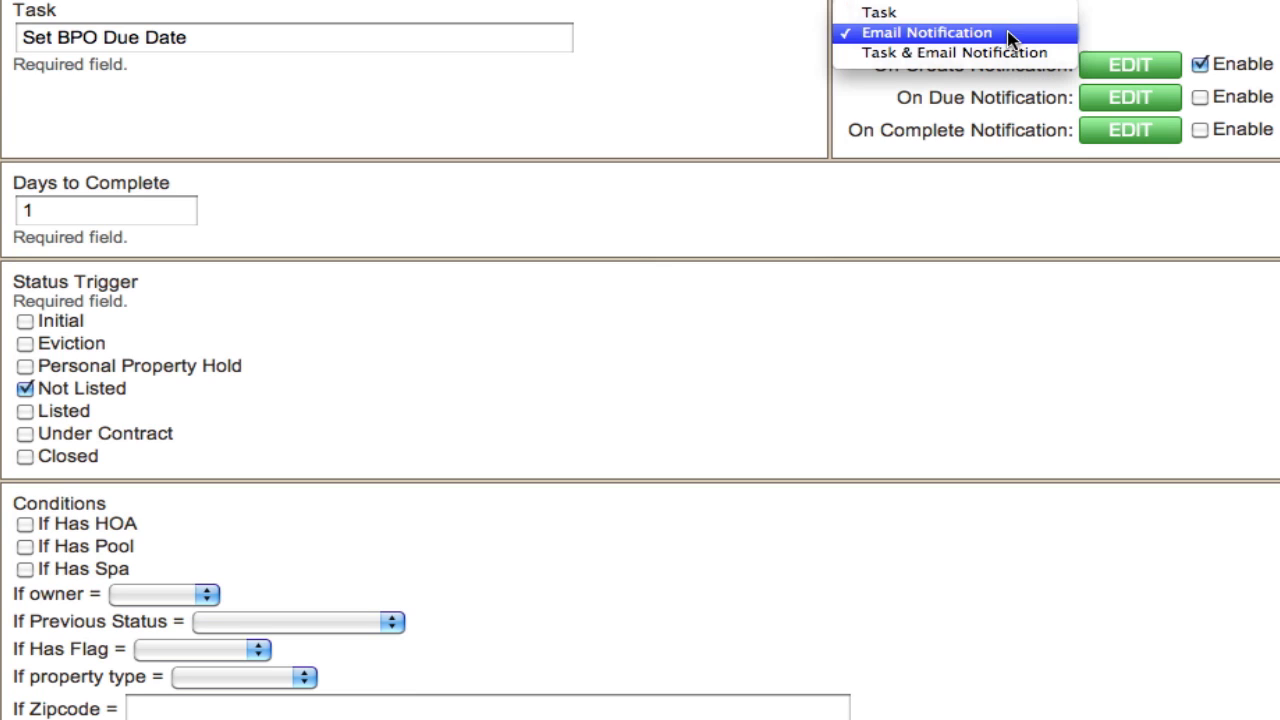
left_click(1010, 53)
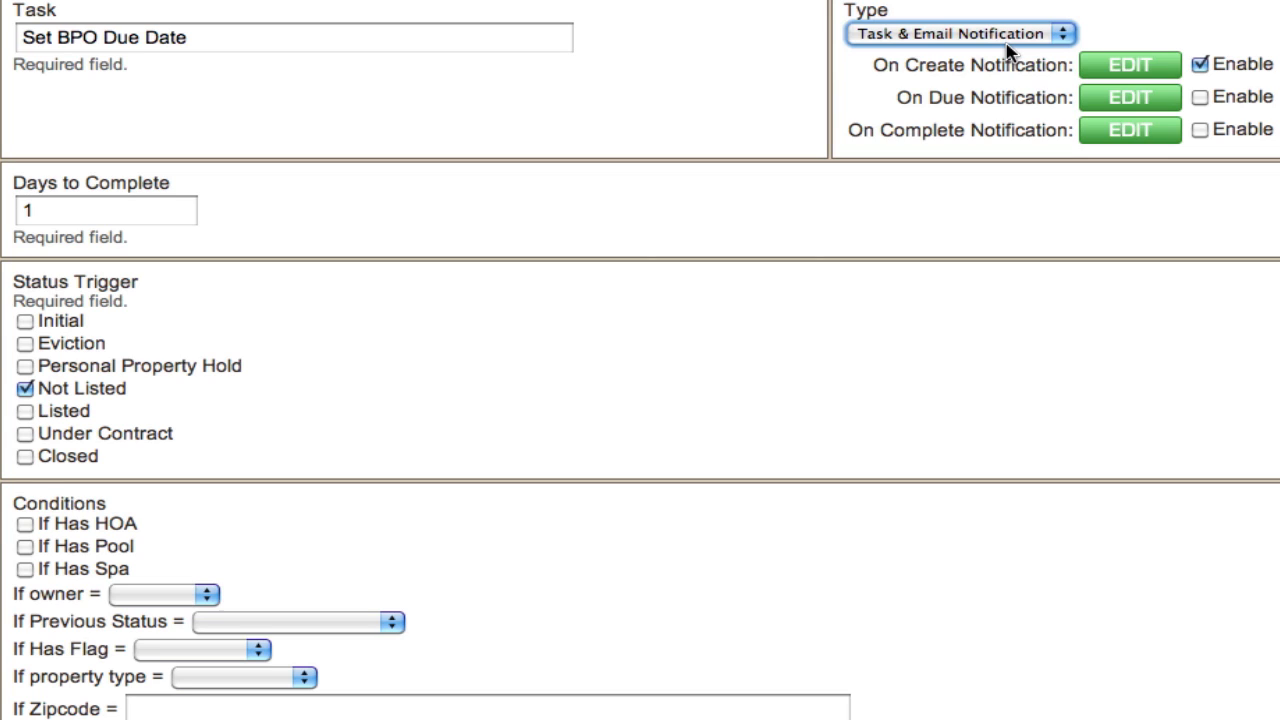
left_click(1199, 97)
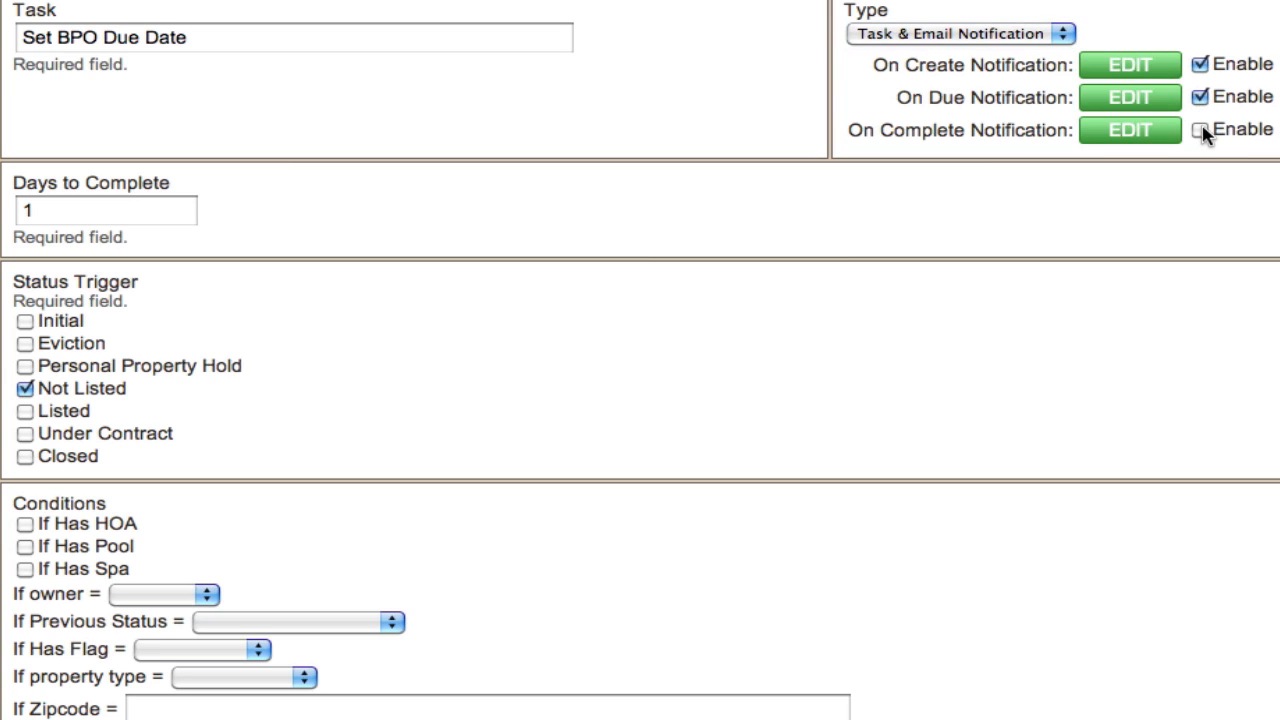
left_click(1200, 130)
- Review the On Create notification and paste its copied contents into the On Due notification
left_click(1130, 66)
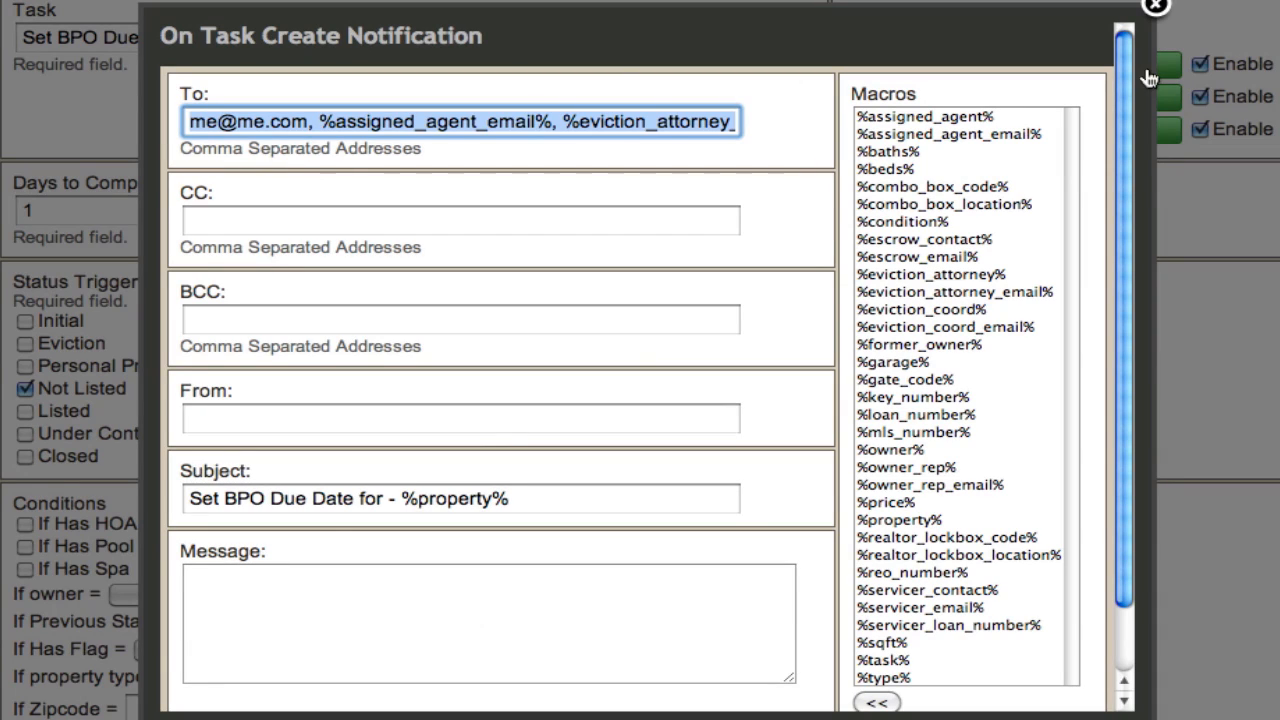
left_click(1157, 10)
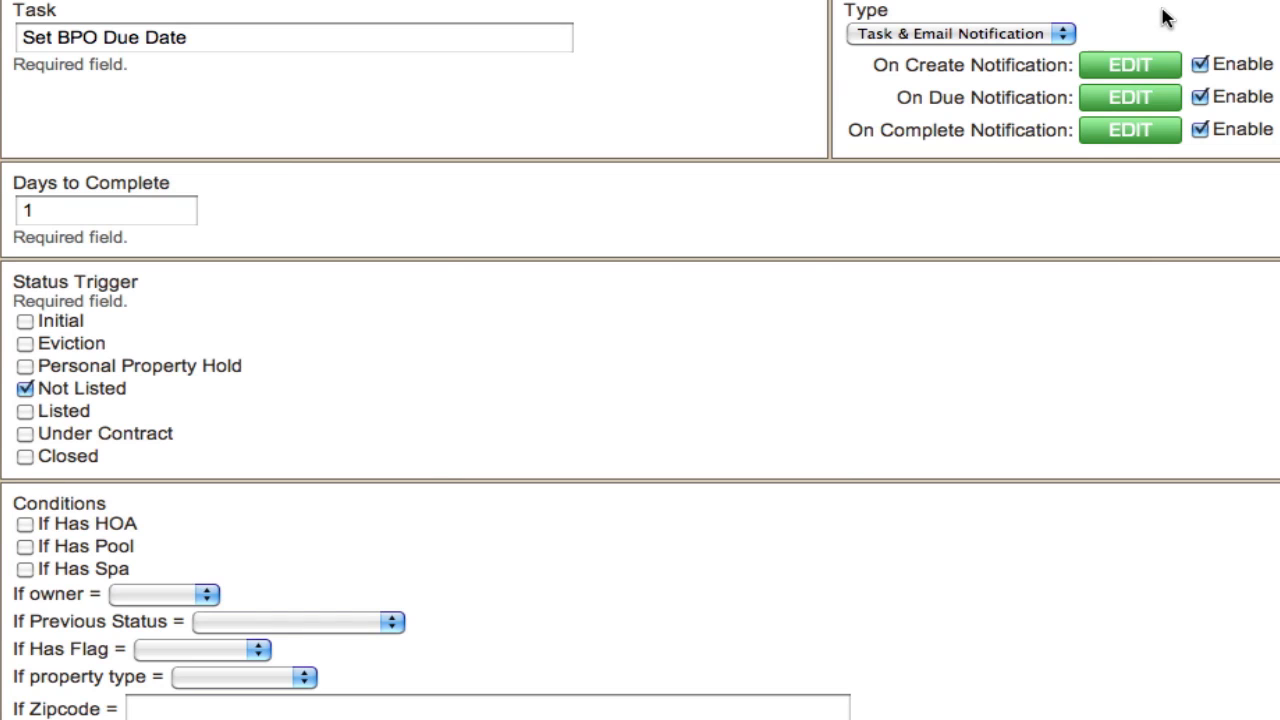
left_click(1138, 100)
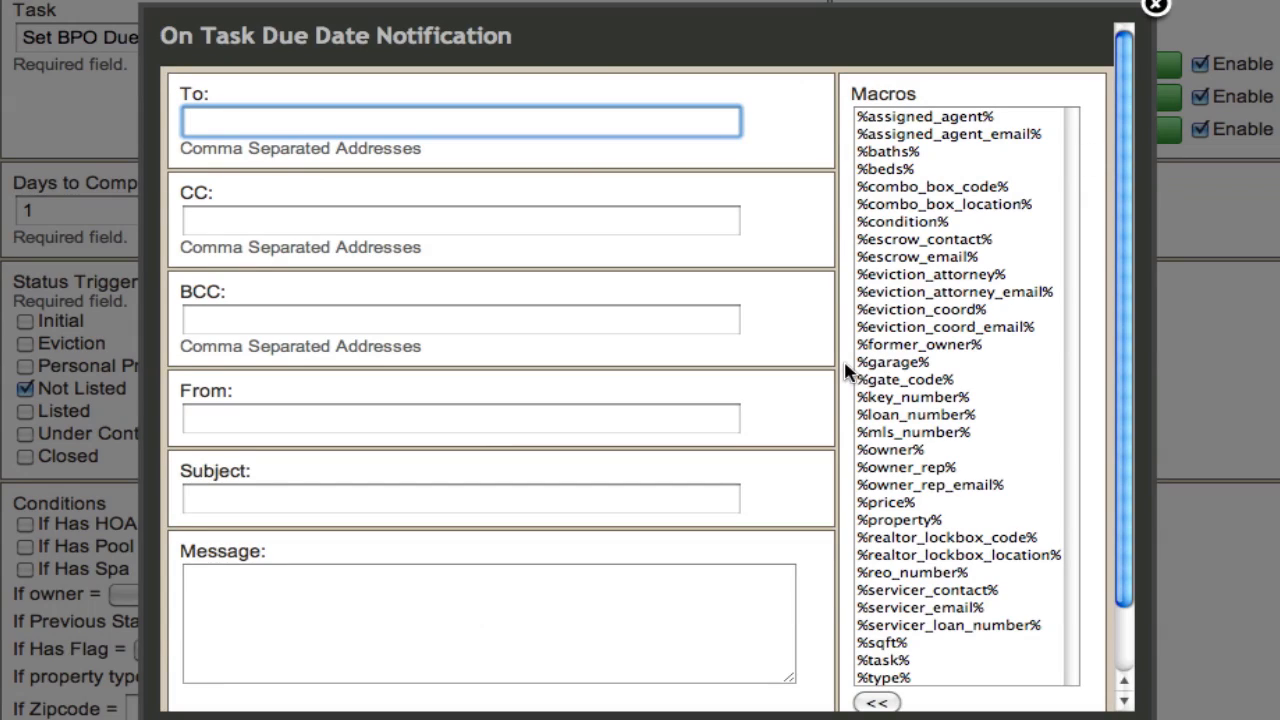
scroll(851, 391, "down", 3)
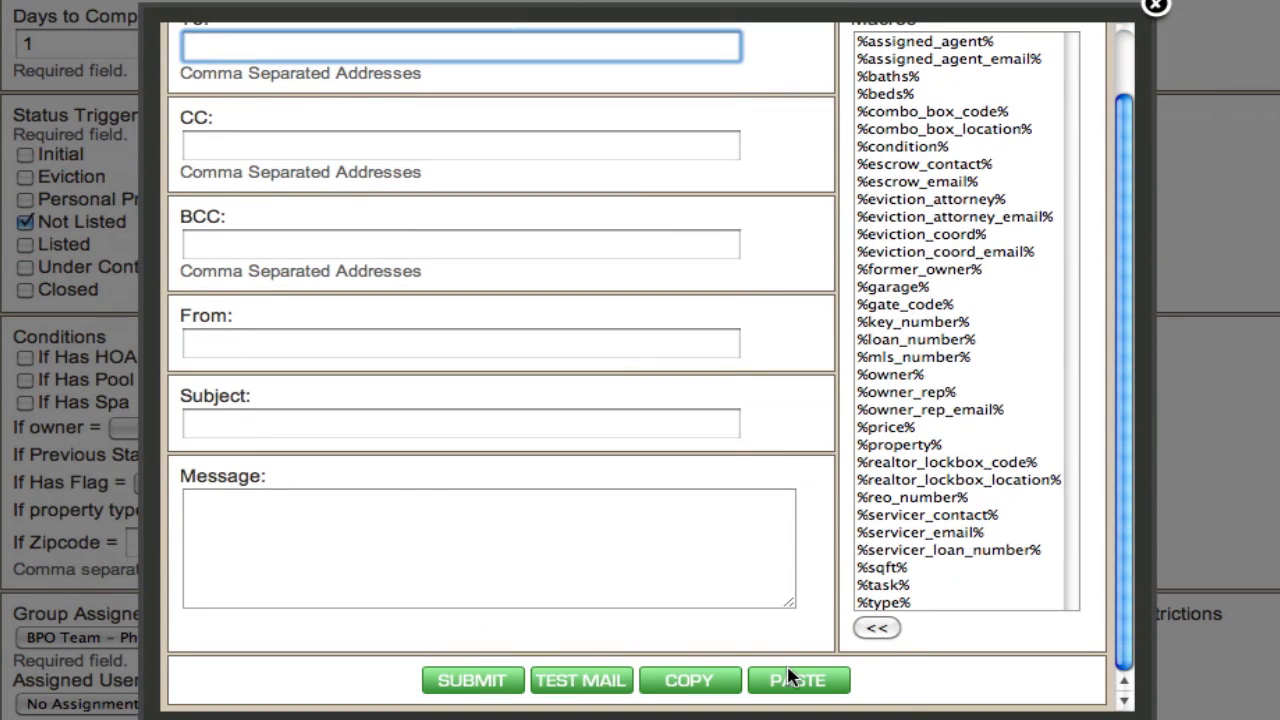
left_click(797, 682)
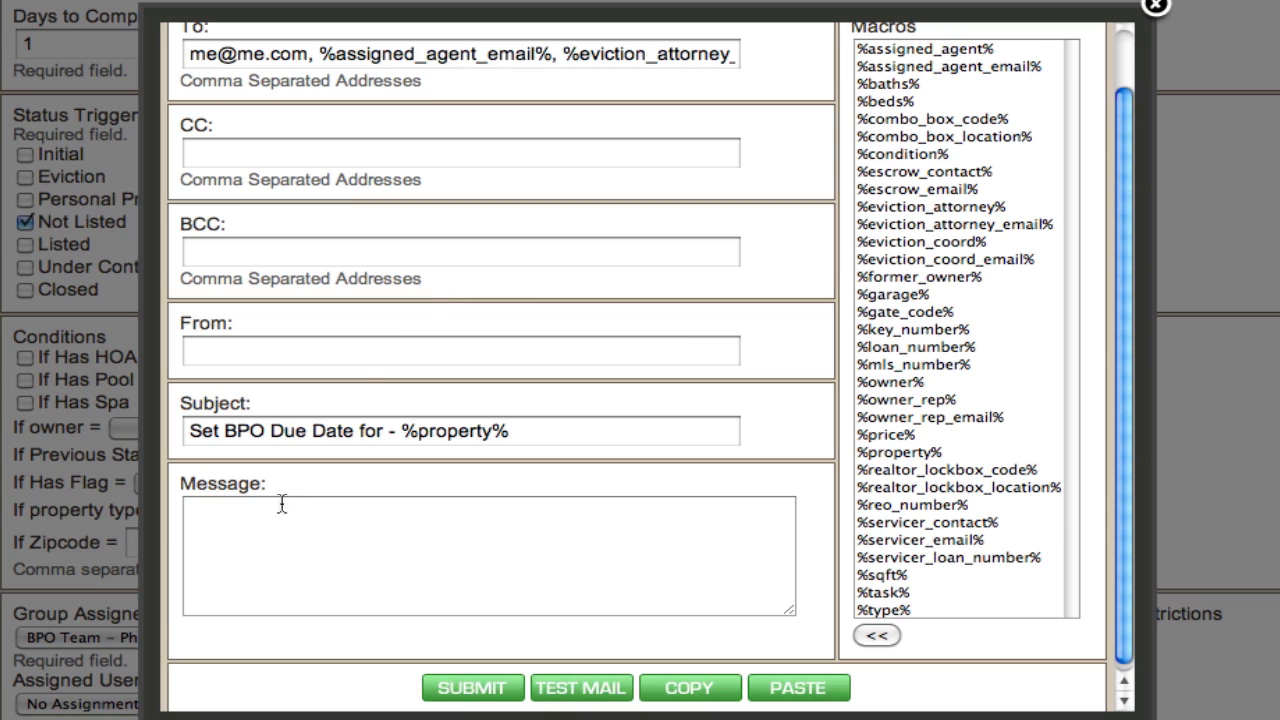
- Enter "Today is the due date." as the On Due notification's message and submit the notification
left_click(252, 536)
type("T")
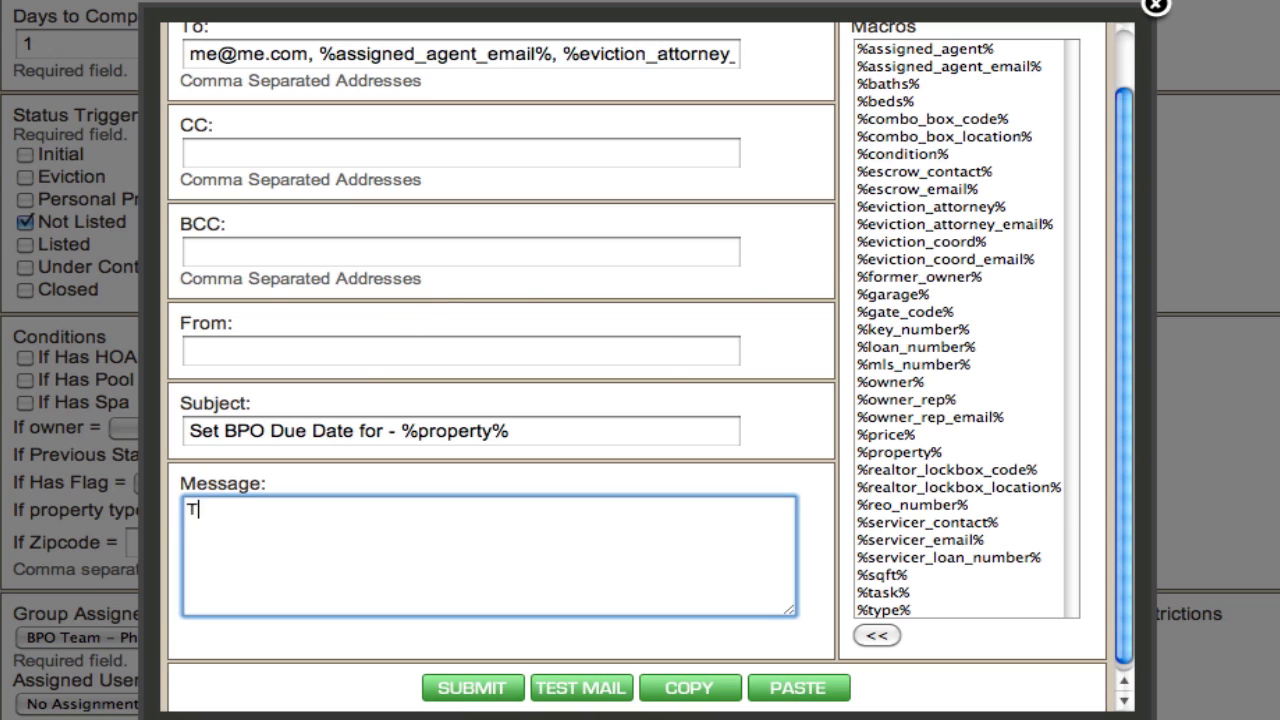
type("oday is the due date.")
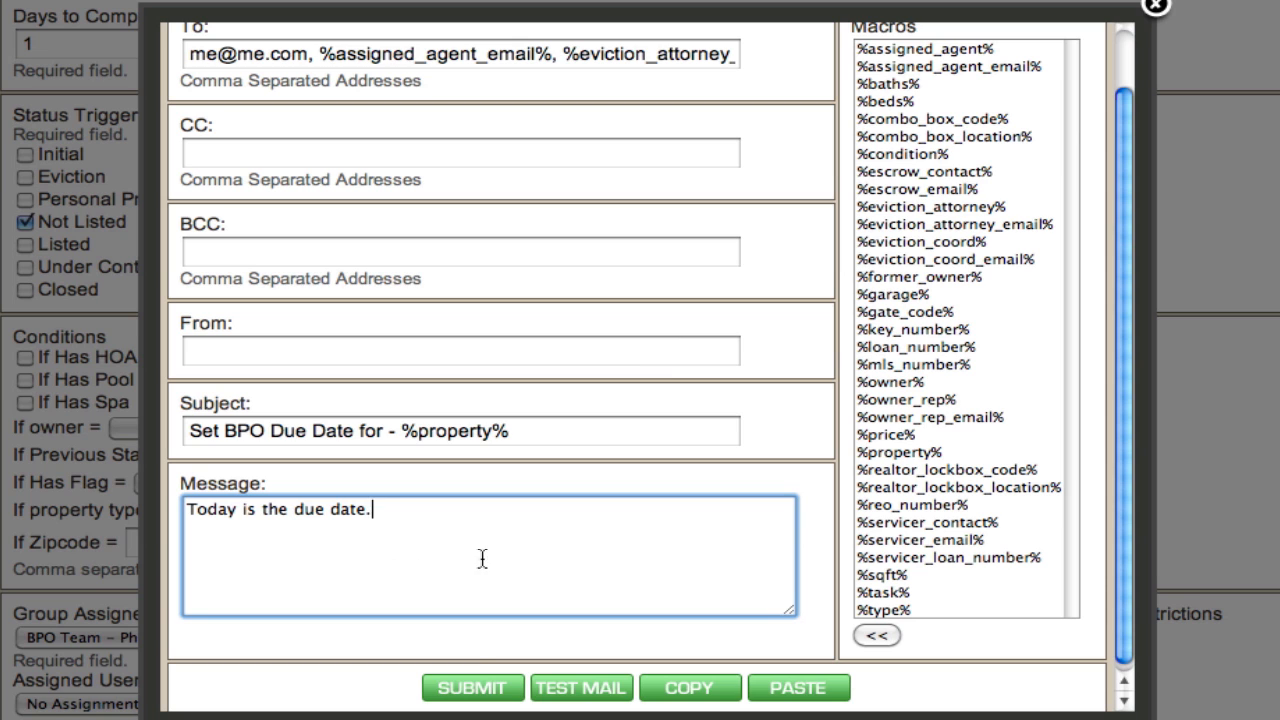
left_click(476, 688)
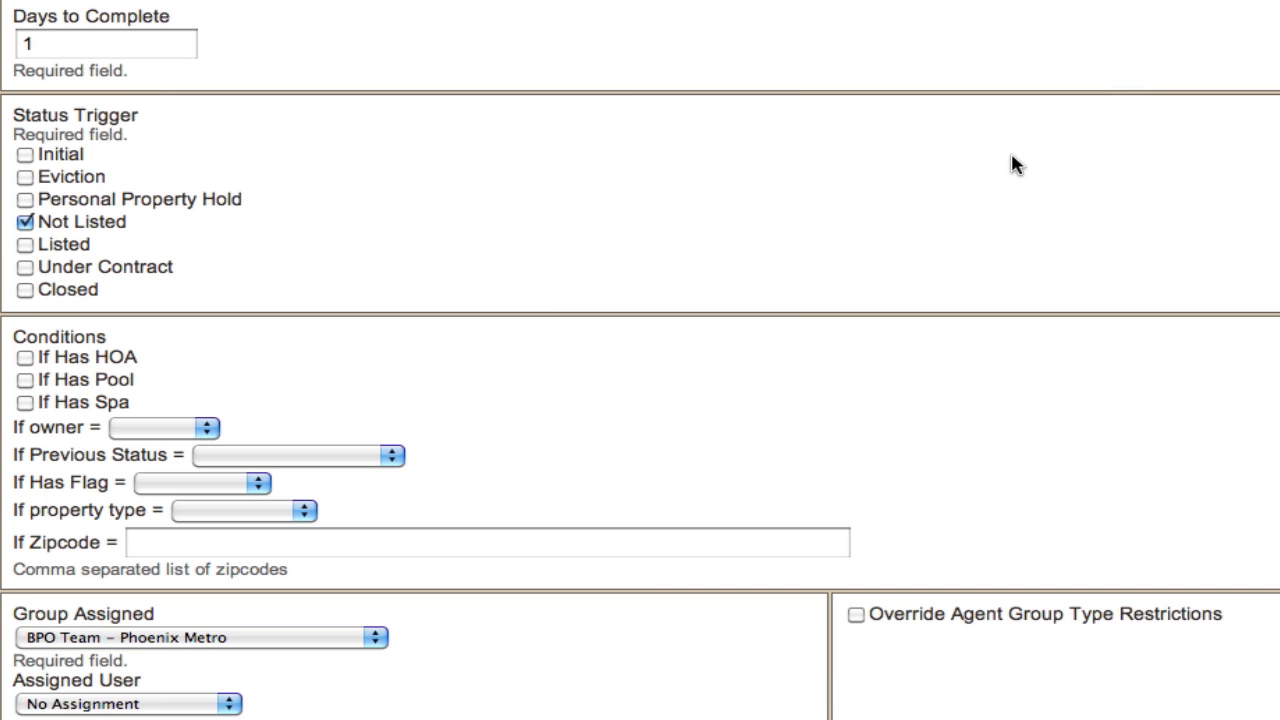
- View the empty On Complete notification form and close it without entering anything
scroll(1012, 162, "up", 3)
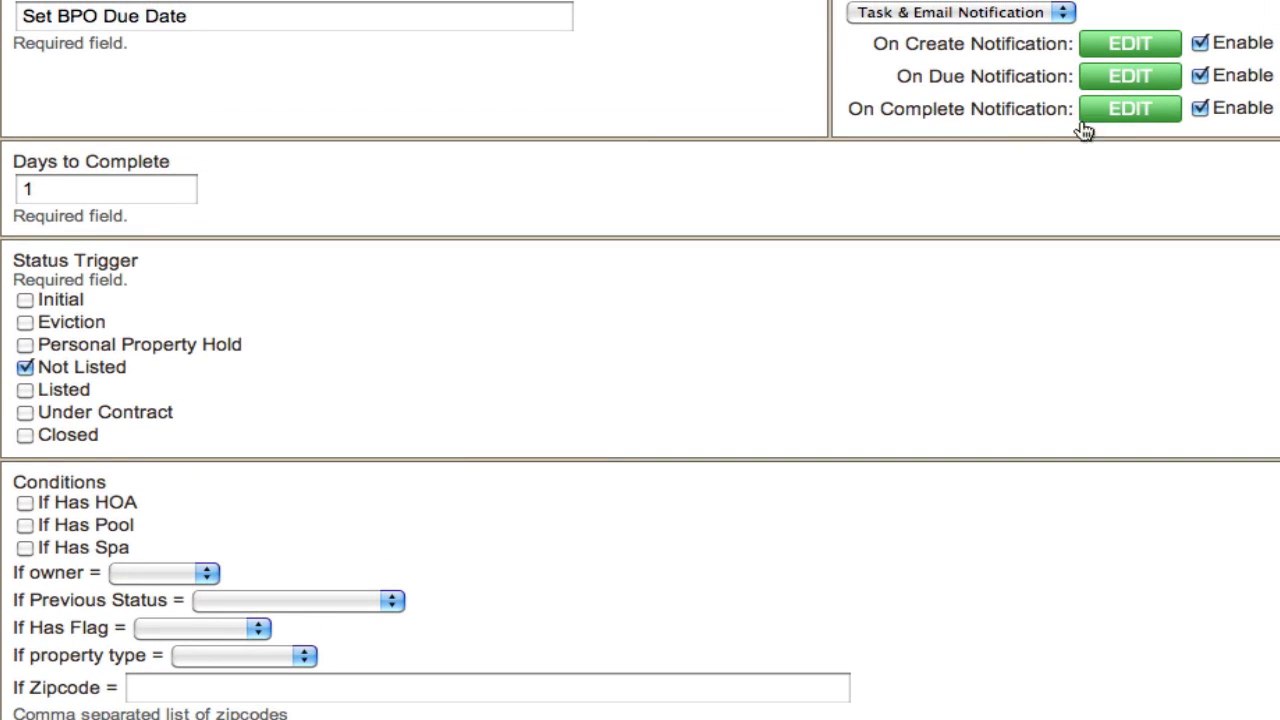
left_click(1101, 120)
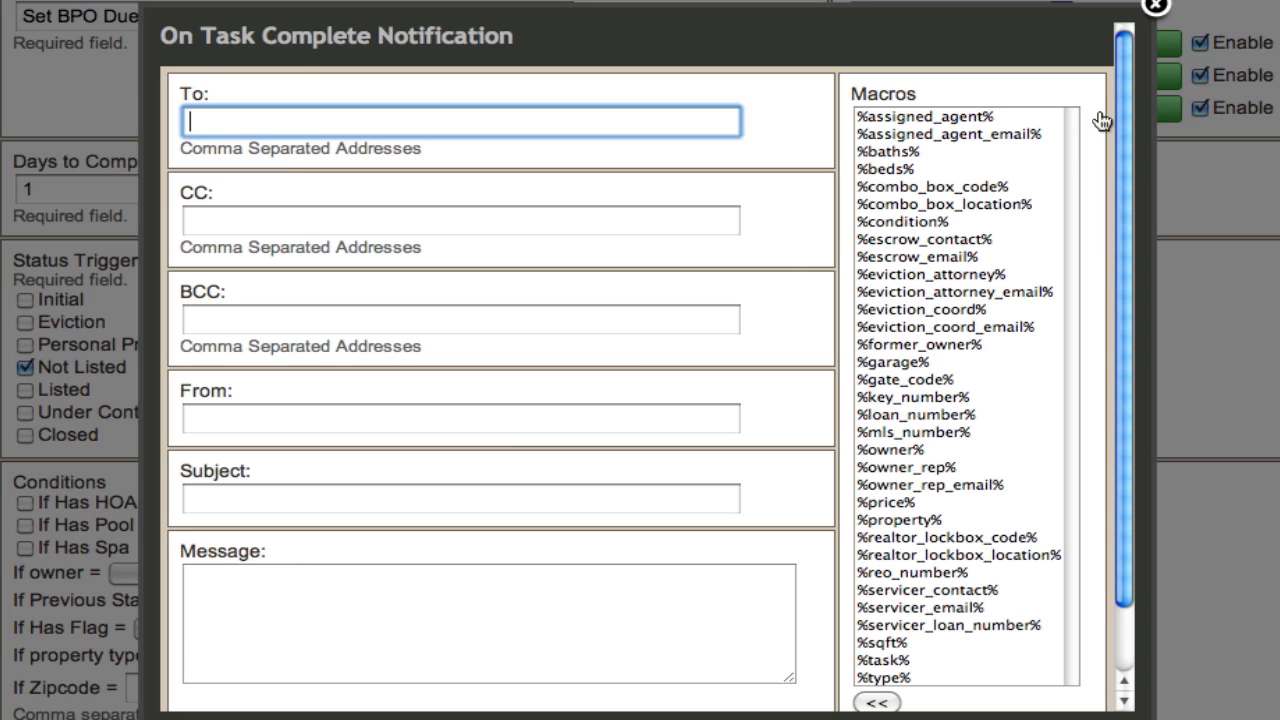
left_click(1157, 12)
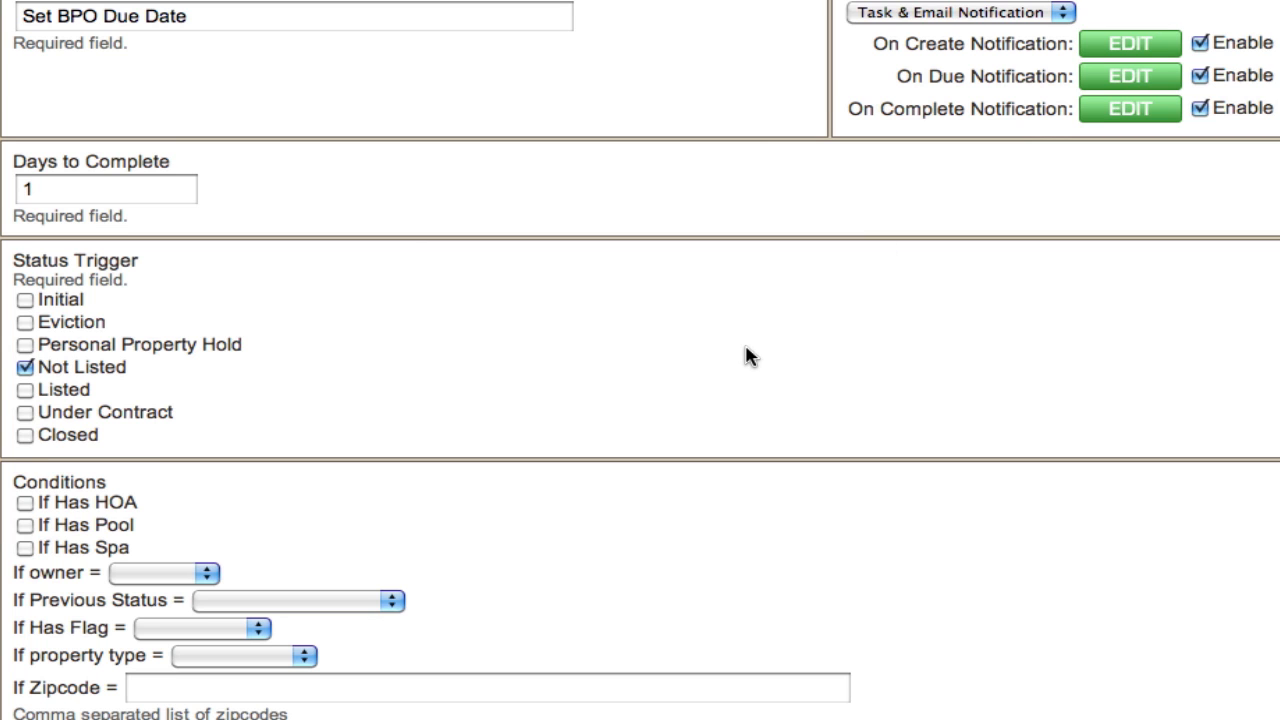
- Update the Set BPO Due Date task to save its notification settings
scroll(746, 354, "down", 5)
left_click(672, 592)
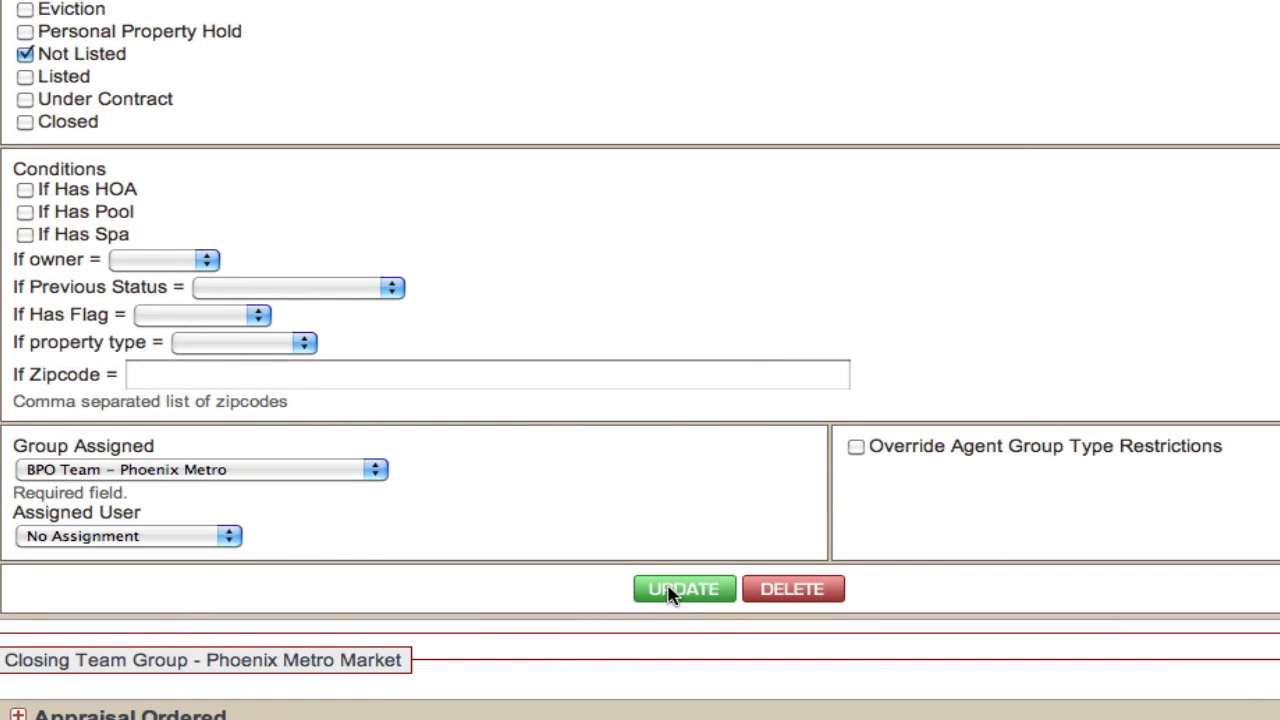